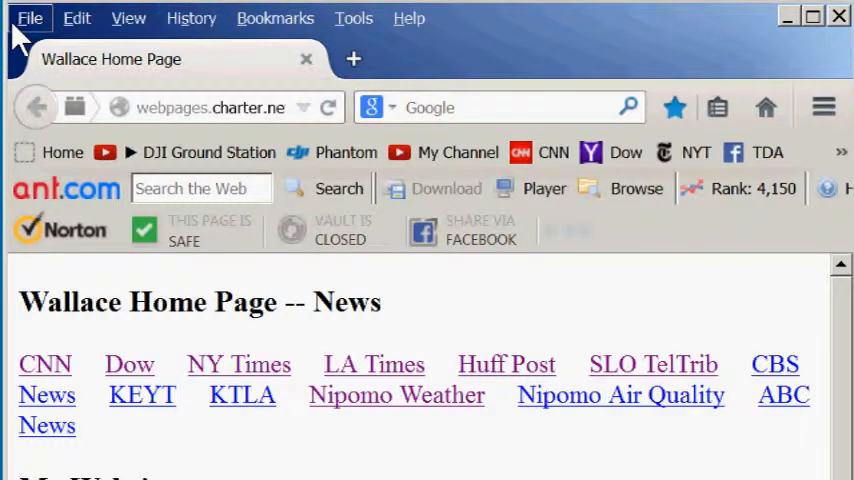
# Review the File menu commands over the Wallace Home Page
pyautogui.click(18, 30)
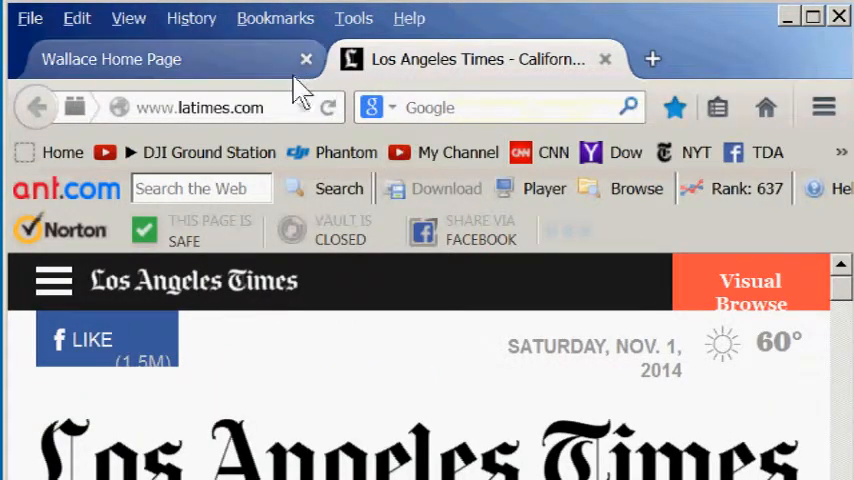
pyautogui.click(240, 68)
pyautogui.click(441, 68)
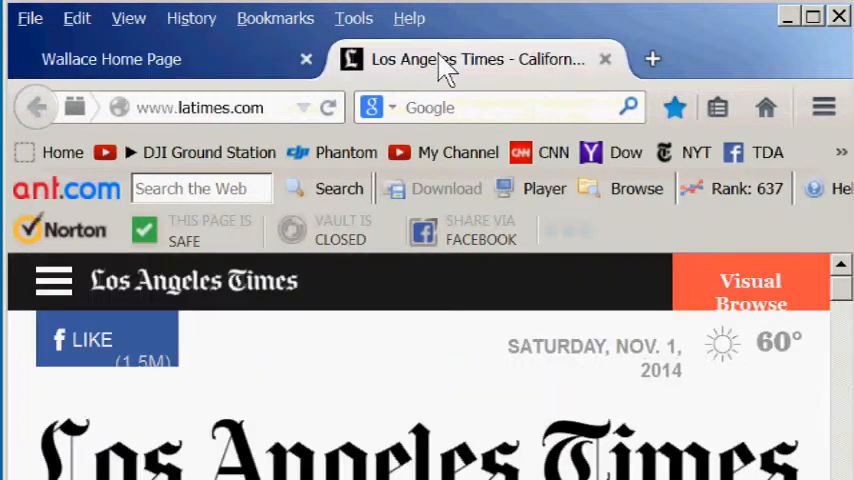
pyautogui.click(215, 70)
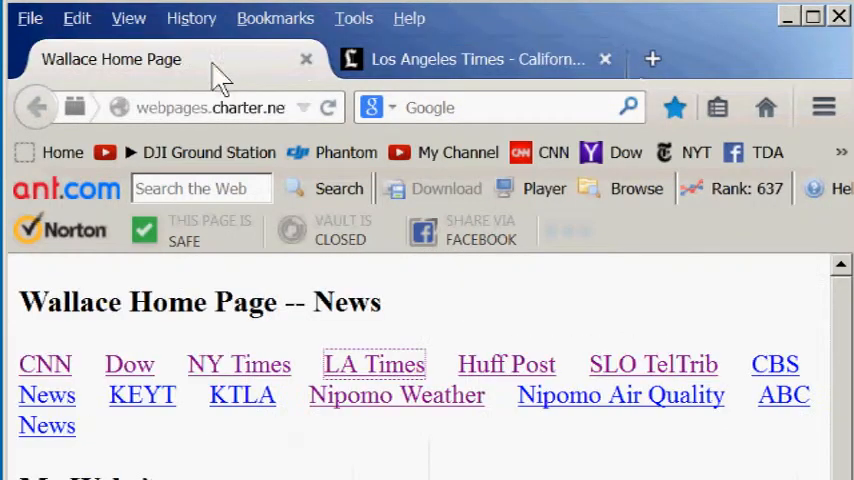
pyautogui.click(396, 70)
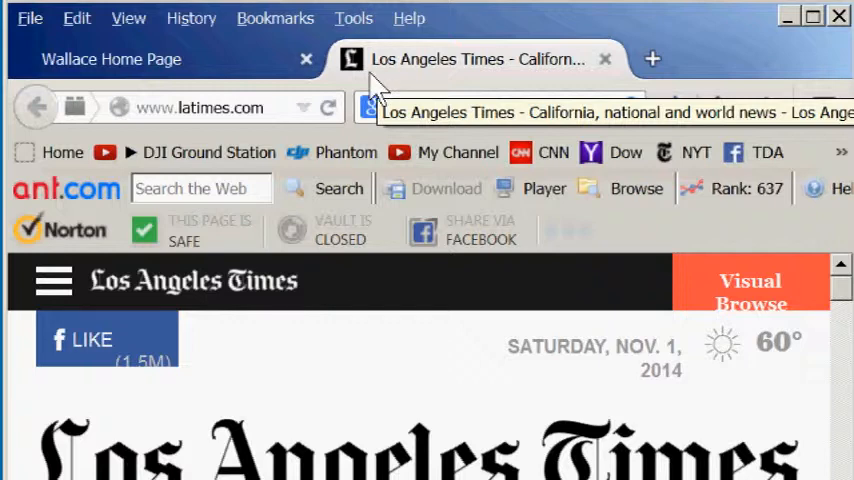
pyautogui.click(40, 26)
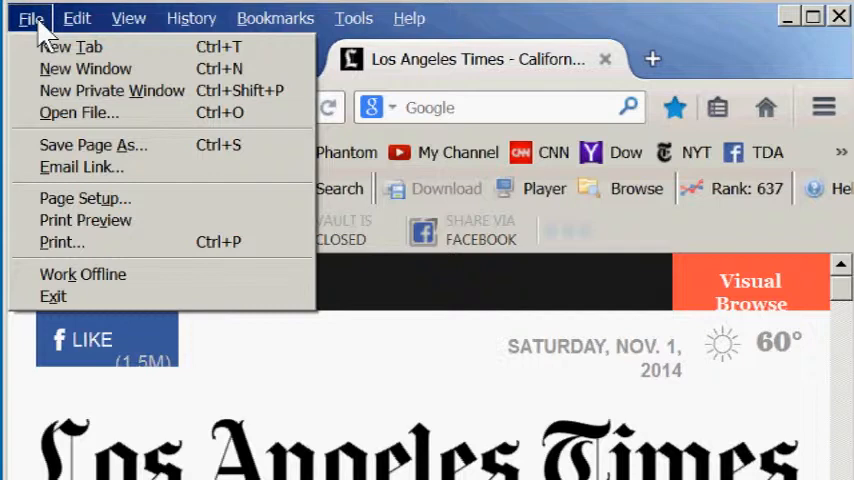
pyautogui.click(40, 24)
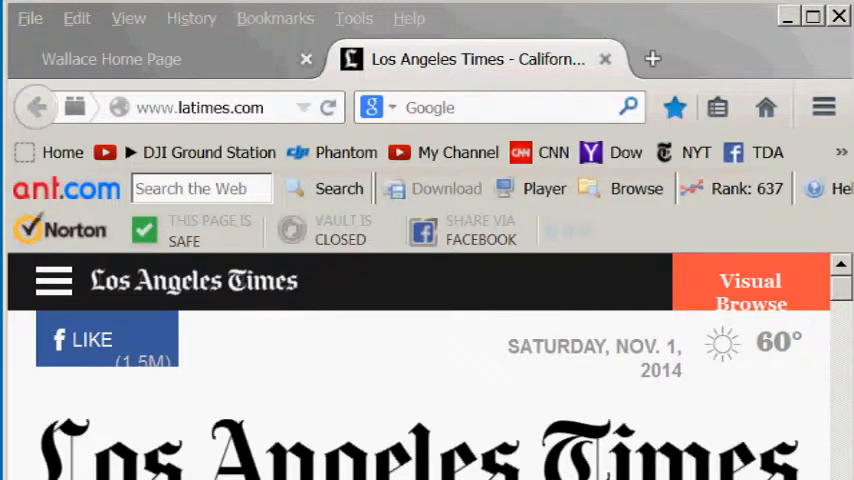
# Close the LA Times tab, open the Dow stock chart in a new tab, and drag the Phantom bookmark onto the tab bar
pyautogui.click(604, 59)
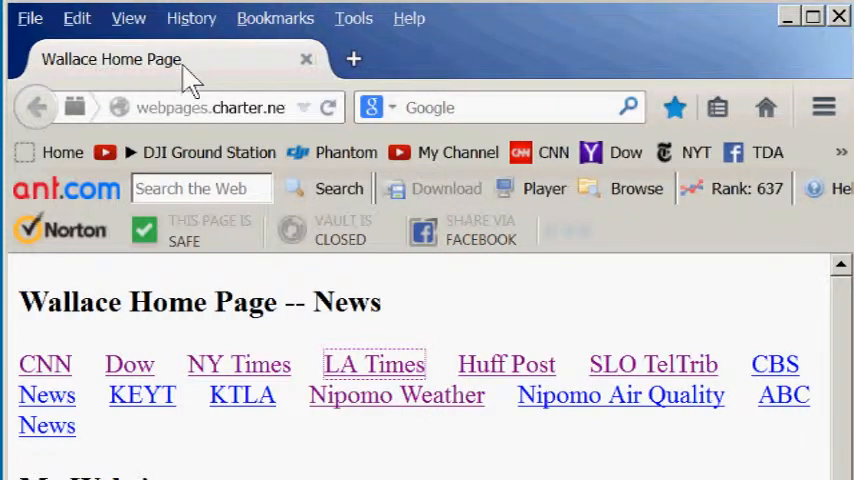
pyautogui.click(131, 373)
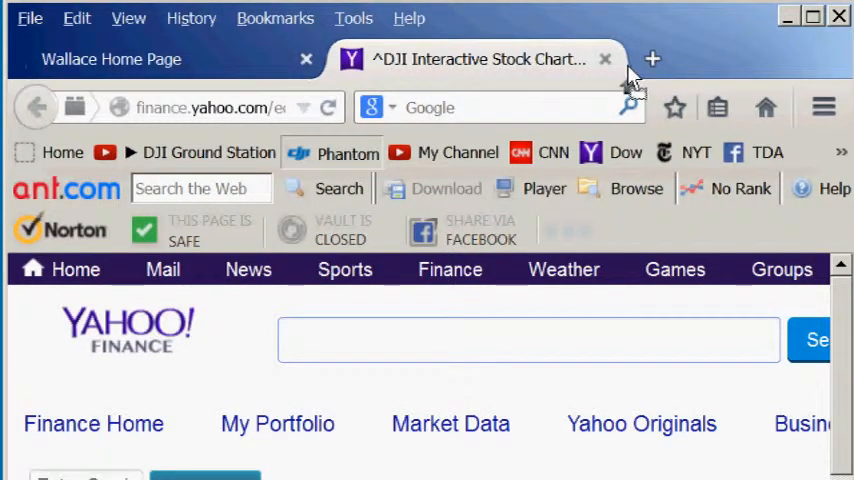
pyautogui.moveTo(630, 78); pyautogui.dragTo(636, 80)
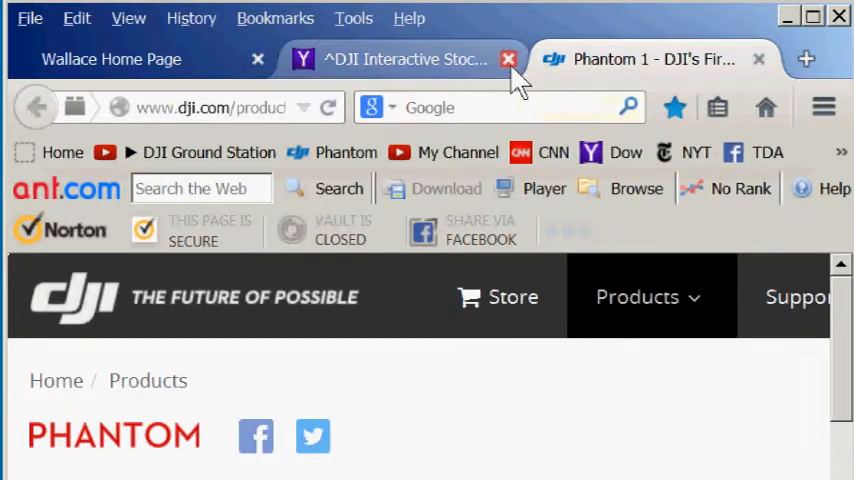
# Switch among the Yahoo Finance, Wallace Home Page and DJI Phantom tabs
pyautogui.click(430, 60)
pyautogui.click(165, 80)
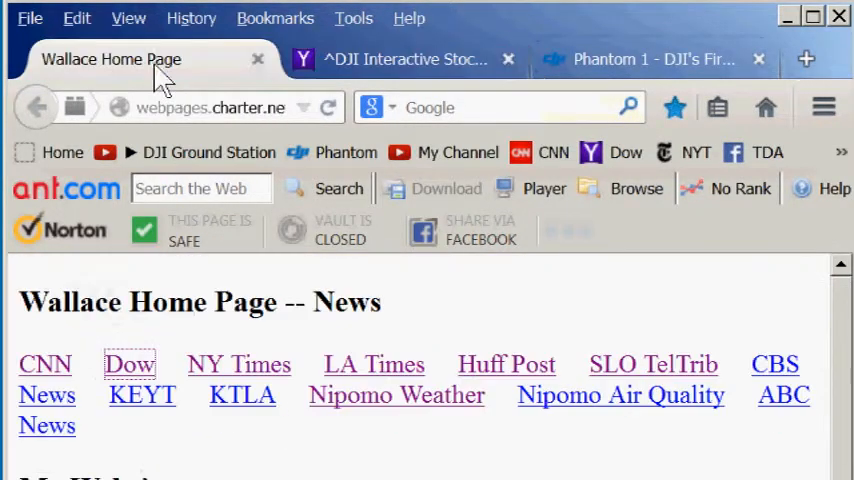
pyautogui.click(438, 76)
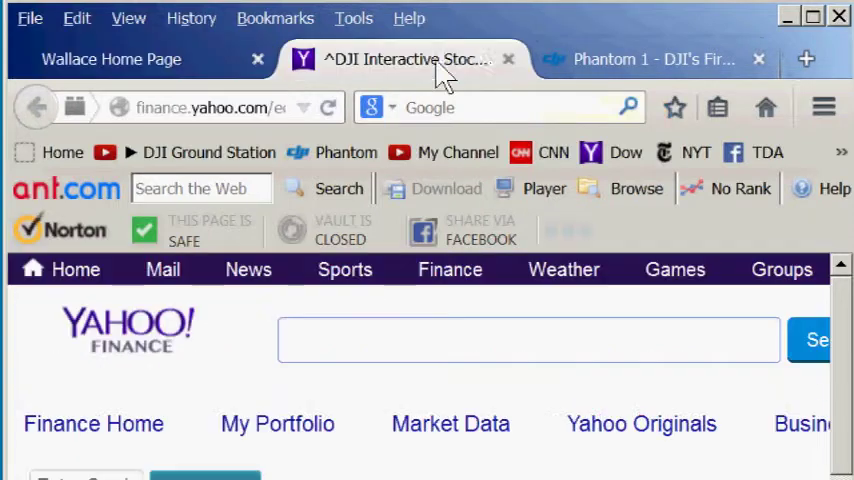
pyautogui.click(612, 66)
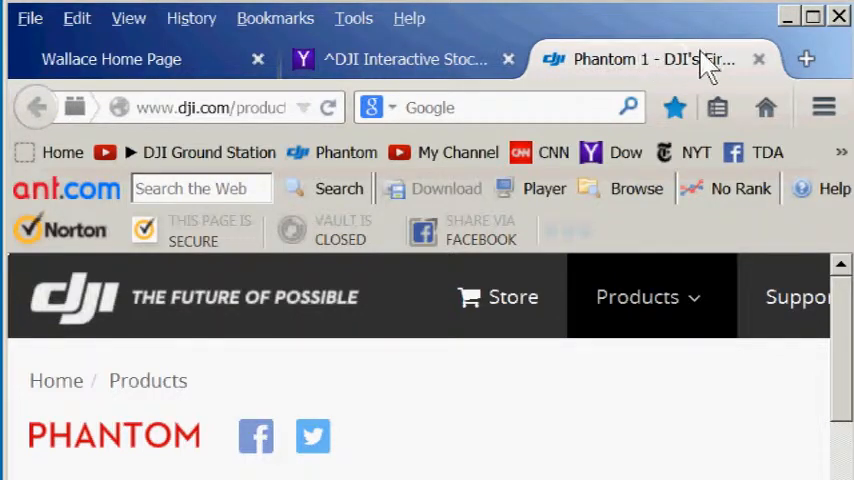
# Close the DJI Phantom and Yahoo Finance tabs, then bring up link options for the Huff Post link
pyautogui.click(759, 60)
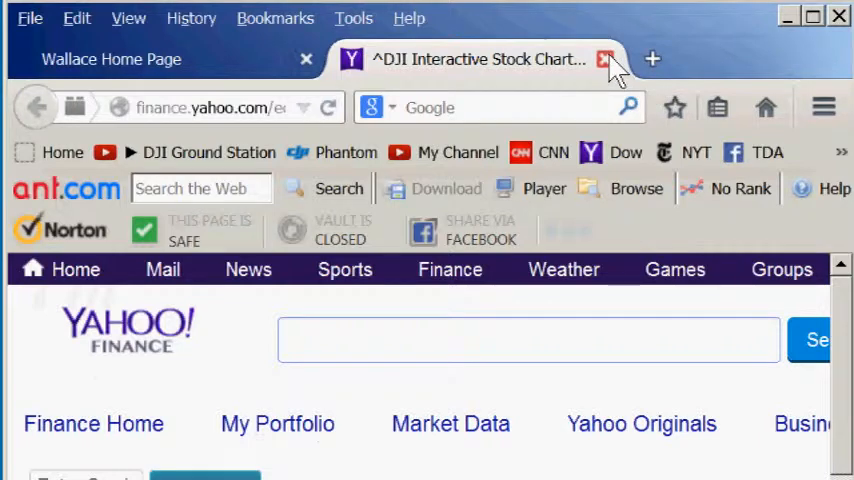
pyautogui.click(605, 60)
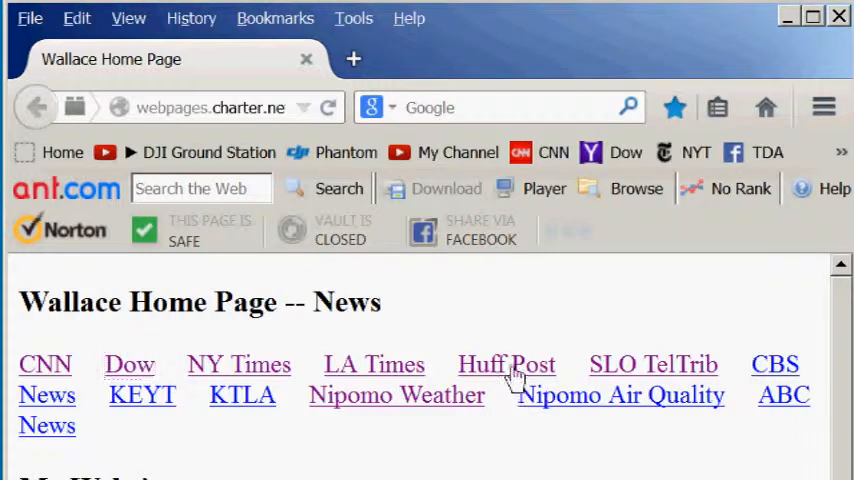
pyautogui.rightClick(515, 375)
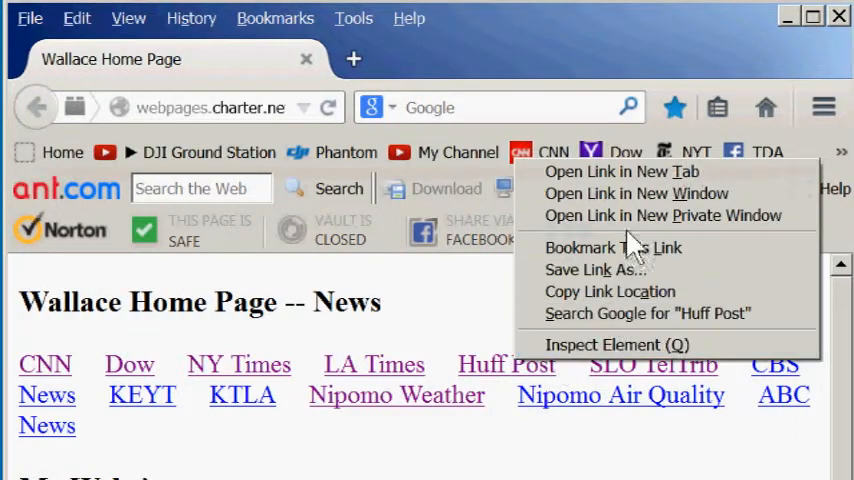
# Open the Huff Post link in a new tab via Open Link in New Tab
pyautogui.click(600, 176)
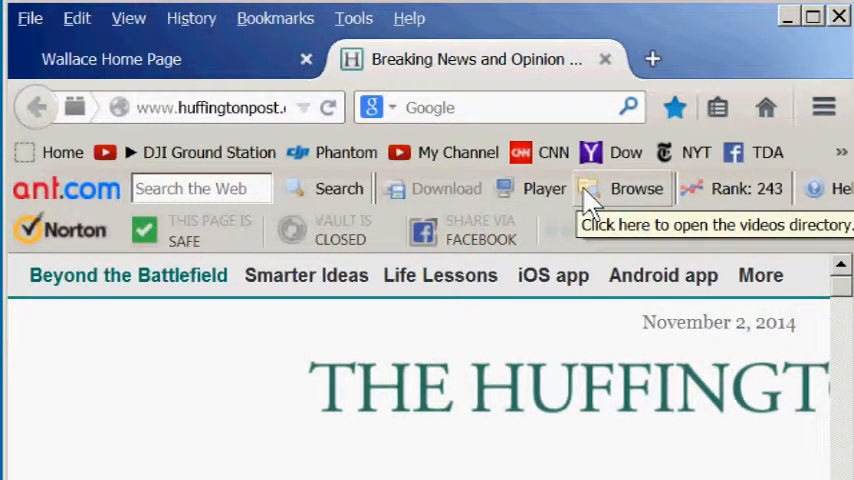
pyautogui.click(587, 195)
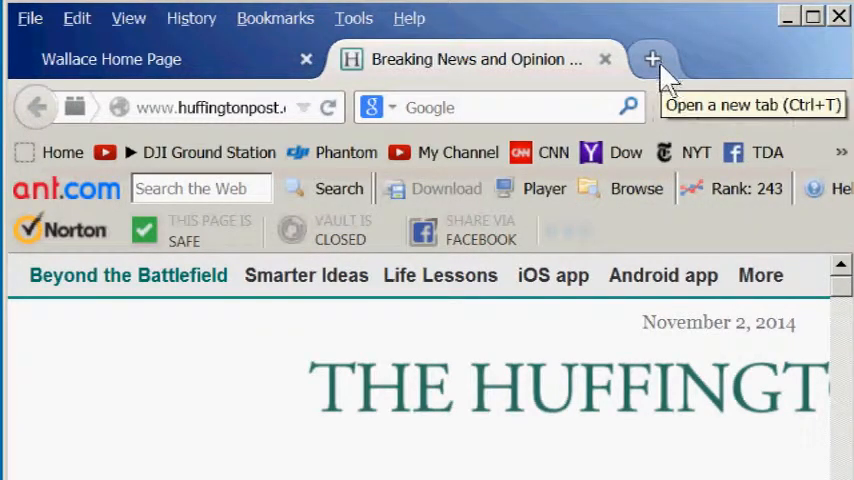
# Create a blank New Tab from the File menu
pyautogui.click(28, 24)
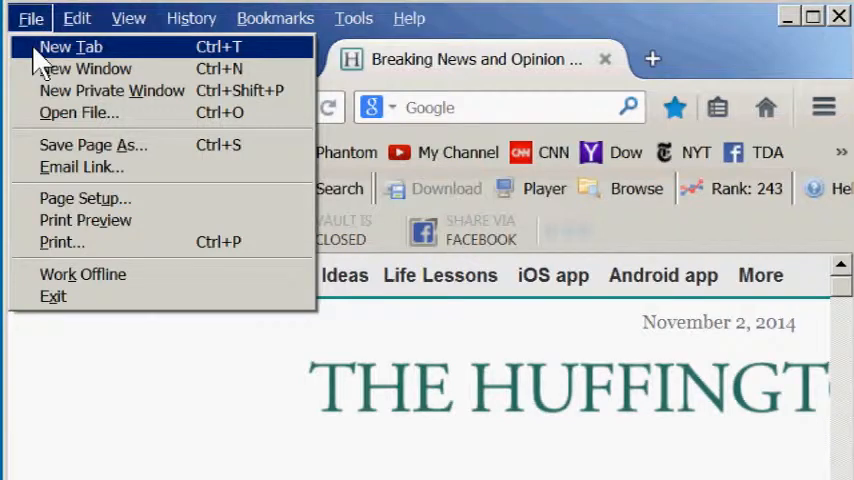
pyautogui.click(35, 50)
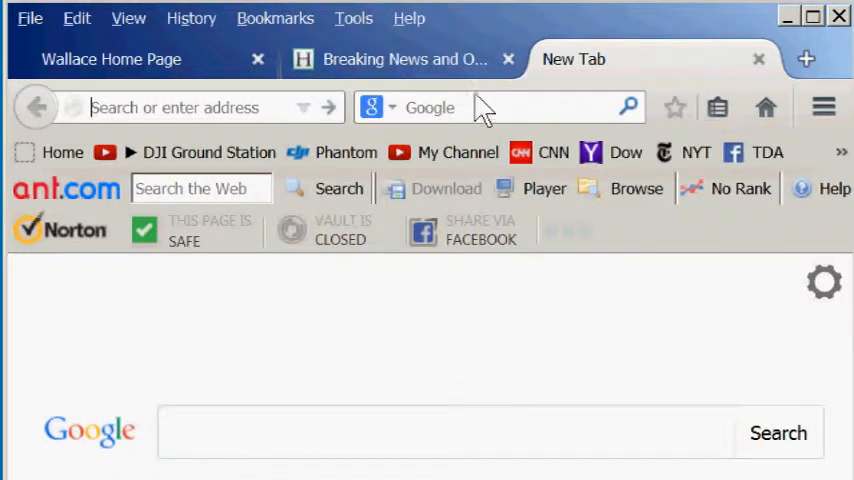
# Drag the Huffington Post tab to first place, then back to second place
pyautogui.moveTo(425, 75); pyautogui.dragTo(160, 128)
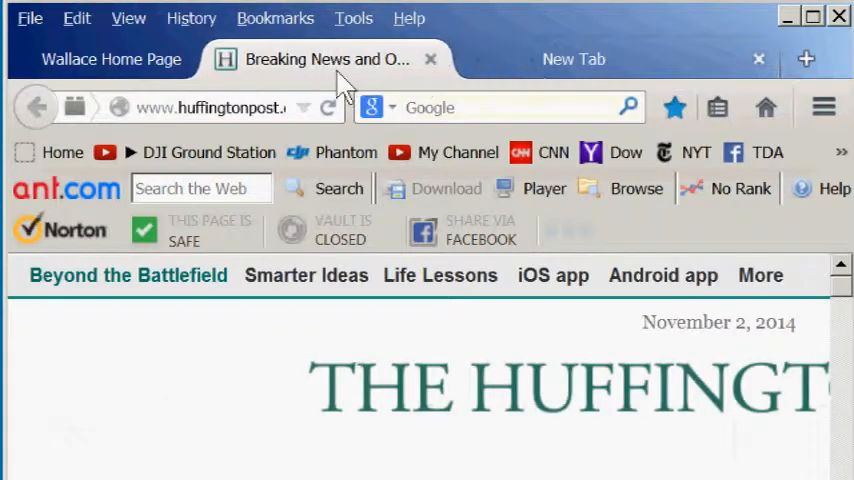
pyautogui.moveTo(160, 128); pyautogui.dragTo(172, 63)
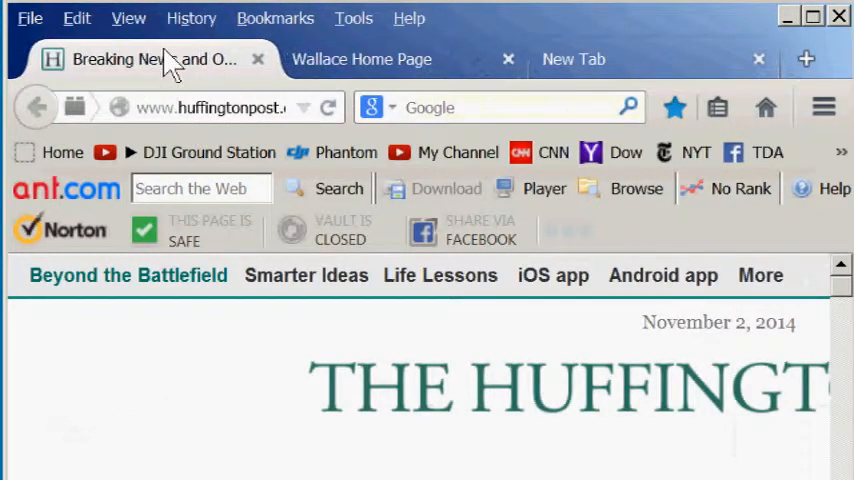
pyautogui.moveTo(224, 68); pyautogui.dragTo(468, 60)
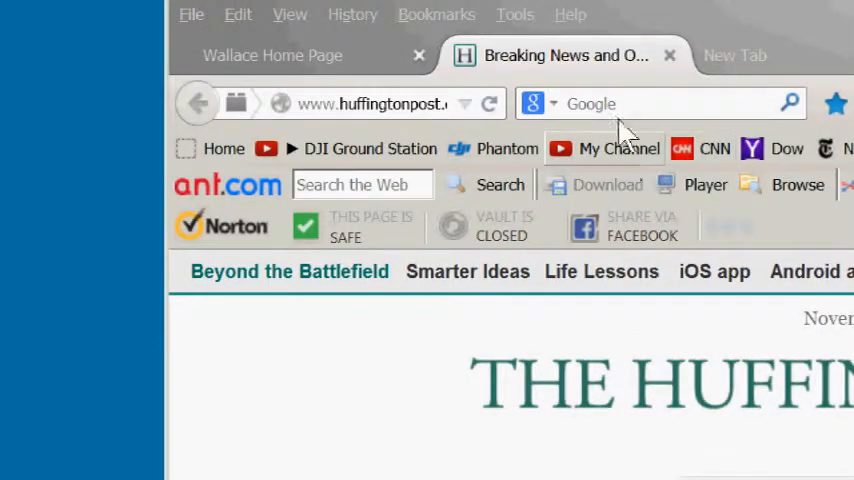
# Focus the Huffington Post window and reposition it on the desktop
pyautogui.click(574, 68)
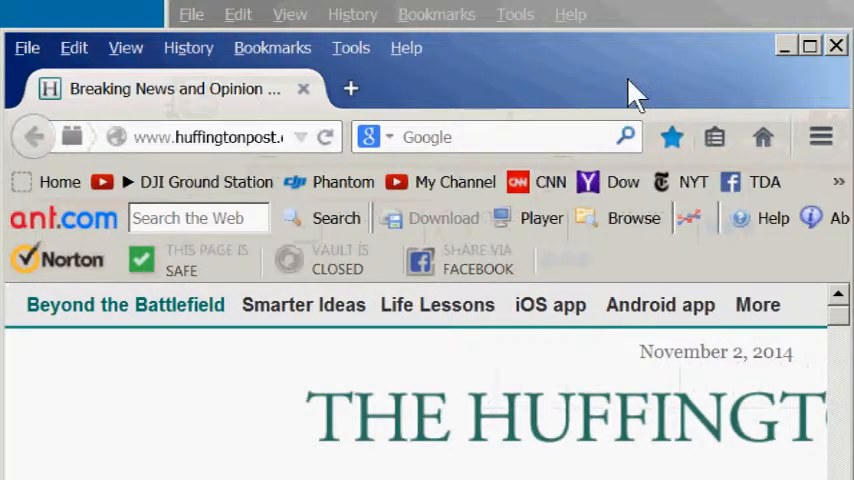
pyautogui.moveTo(568, 69); pyautogui.dragTo(710, 47)
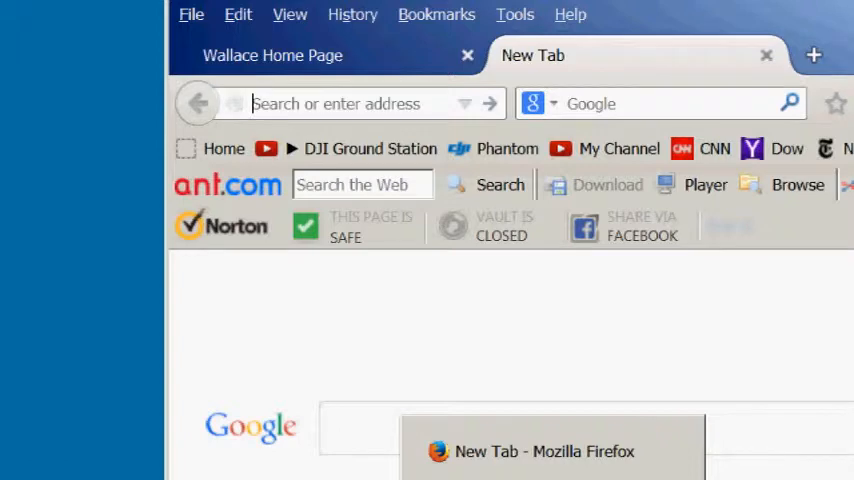
# Launch another Firefox window from the taskbar jump list
pyautogui.rightClick(552, 479)
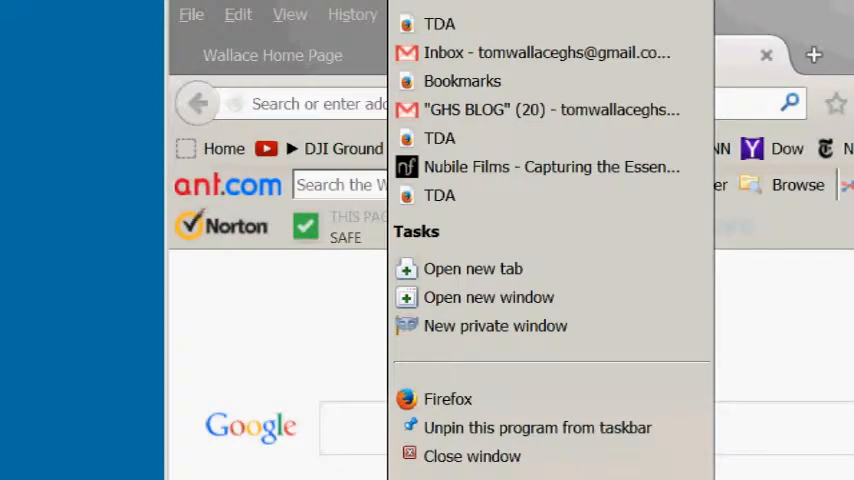
pyautogui.click(444, 402)
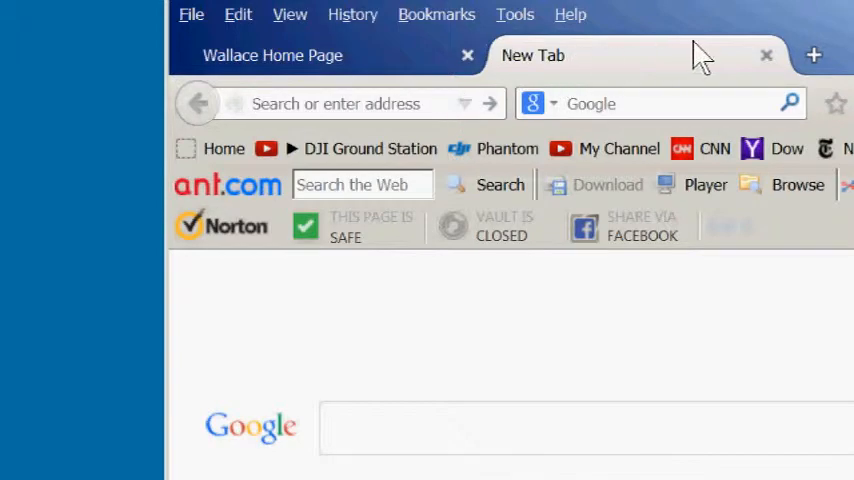
# Close the empty New Tab and browse the File and other menu command lists
pyautogui.click(767, 57)
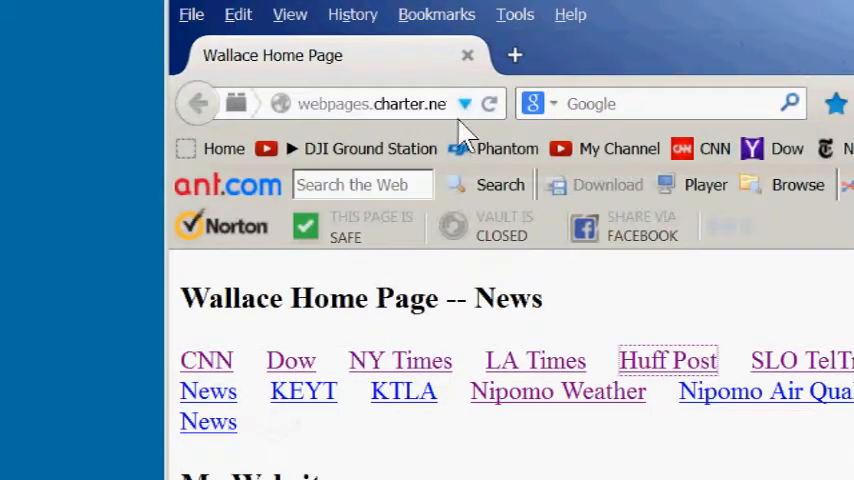
pyautogui.click(193, 18)
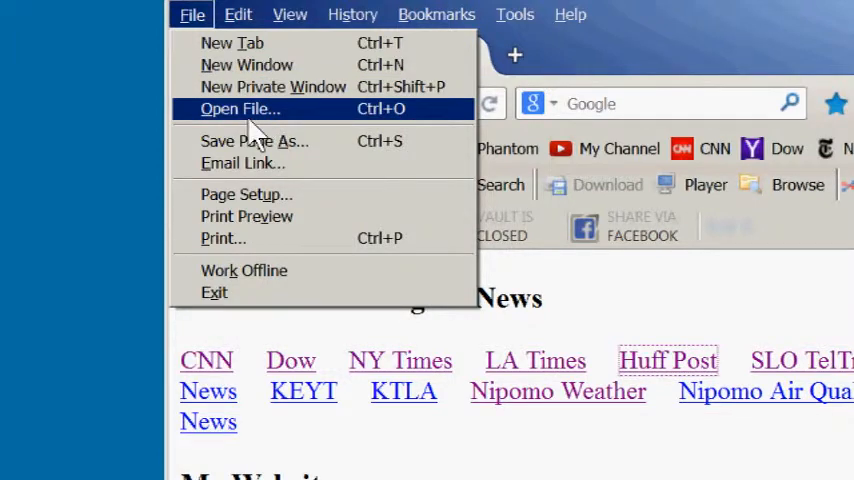
pyautogui.click(630, 17)
pyautogui.click(40, 18)
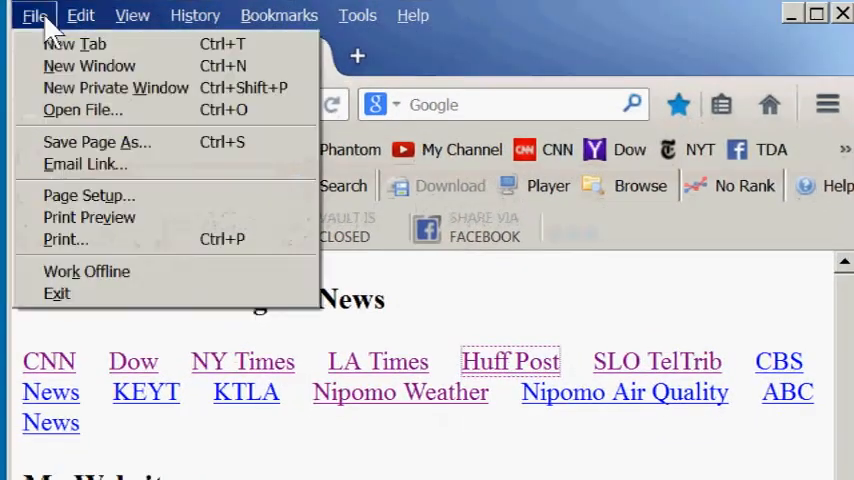
pyautogui.click(38, 118)
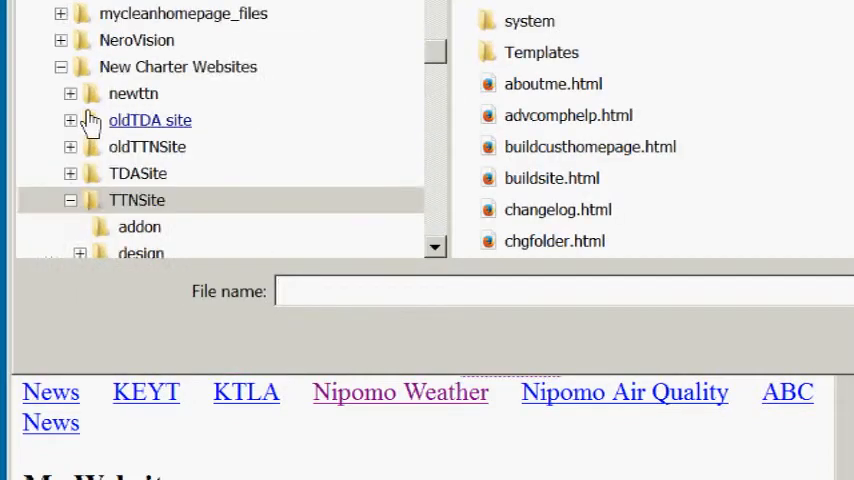
pyautogui.scroll(-5, 120, 60)
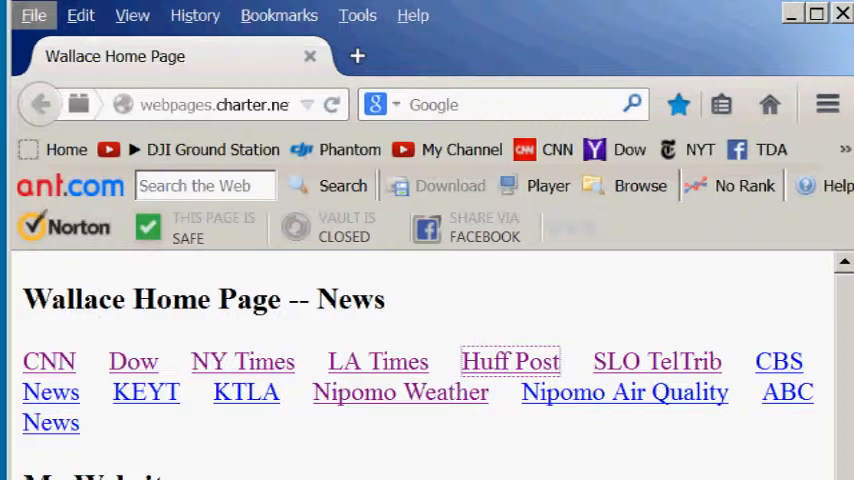
pyautogui.click(34, 15)
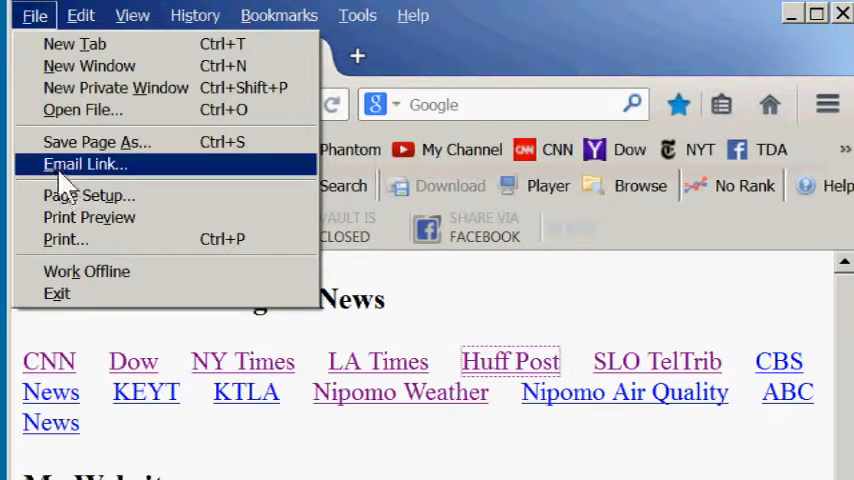
# Email a link to the Wallace Home Page via File > Email Link, opening a Gmail compose window
pyautogui.click(60, 168)
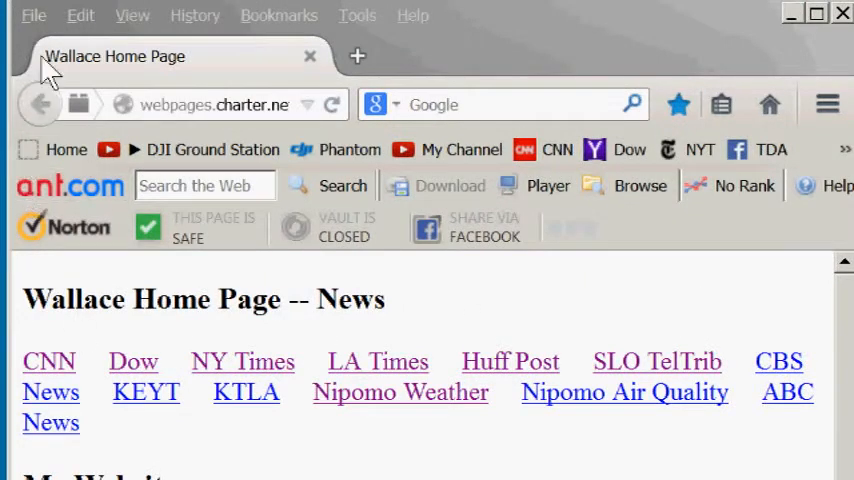
# Request printing of the Wallace Home Page from the File menu's Print… command
pyautogui.click(32, 18)
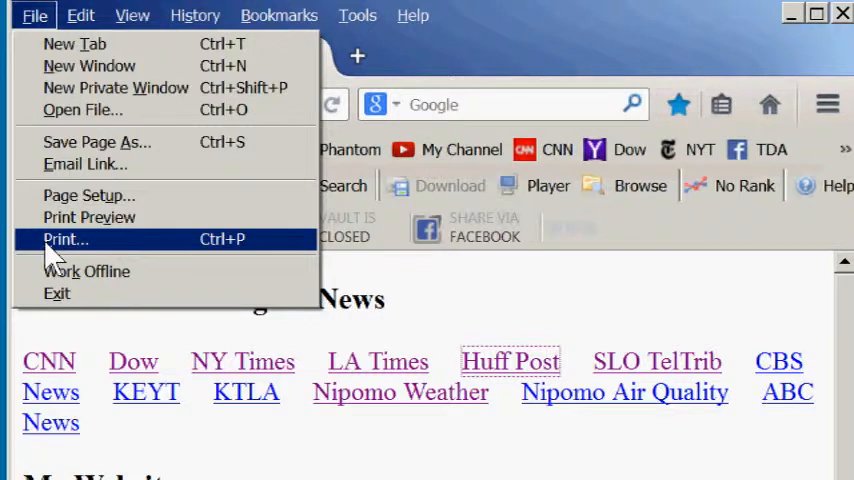
pyautogui.click(47, 245)
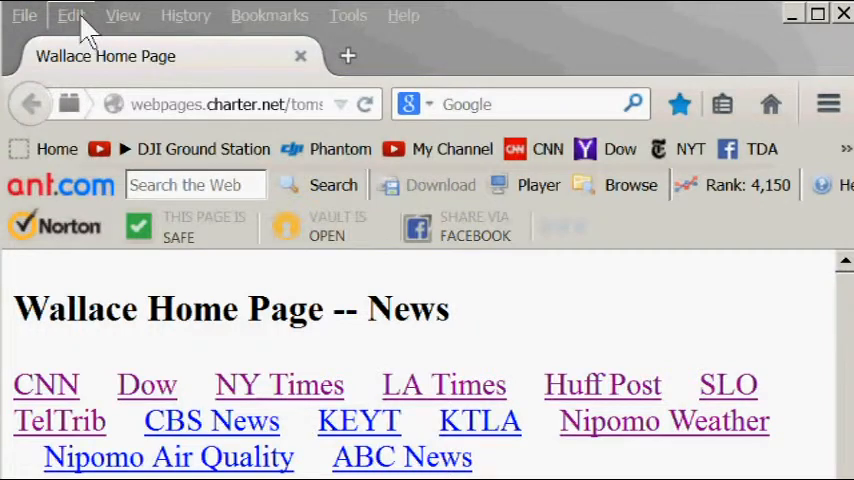
# Dismiss the print dialog and browse the Edit menu's editing commands
pyautogui.click(80, 22)
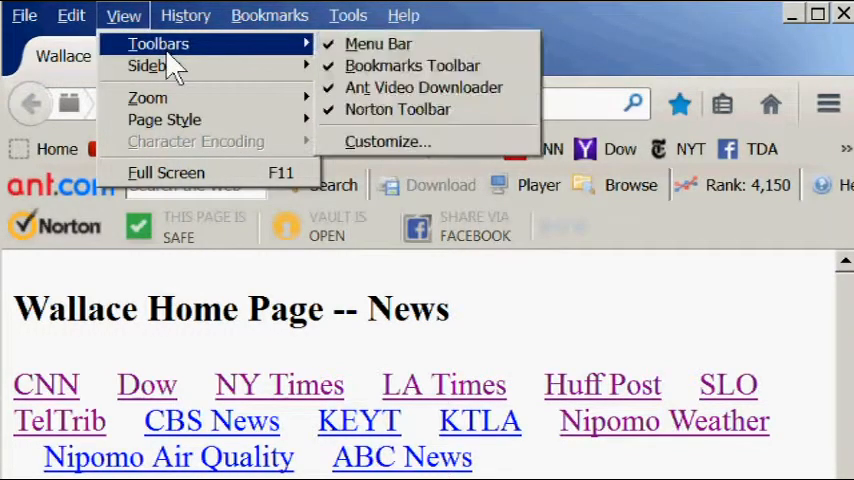
pyautogui.moveTo(269, 15)
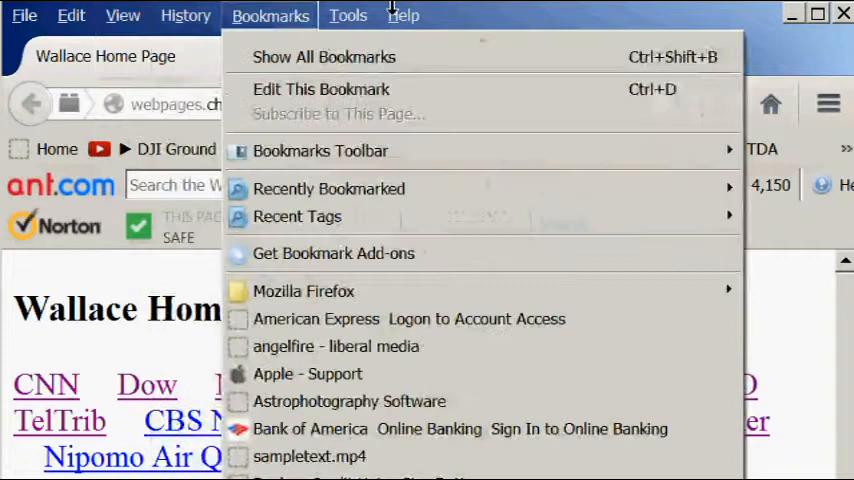
pyautogui.moveTo(403, 15)
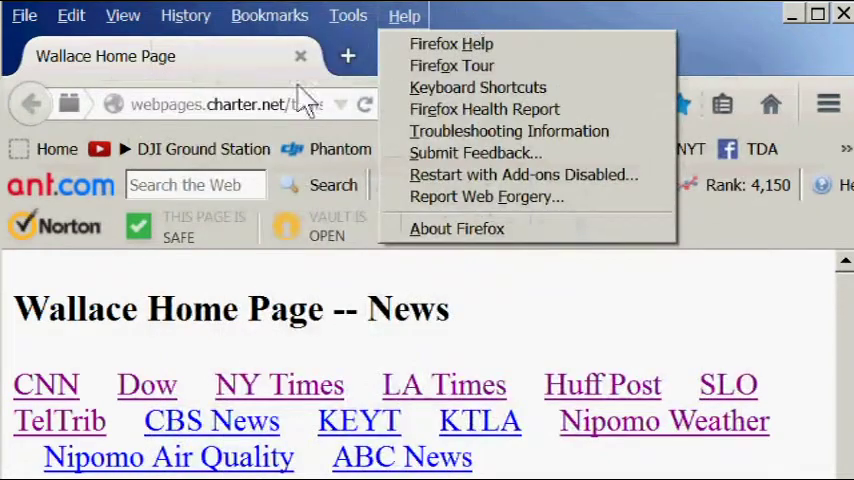
# Close the Help menu, then show the View menu's Toolbars list
pyautogui.click(308, 100)
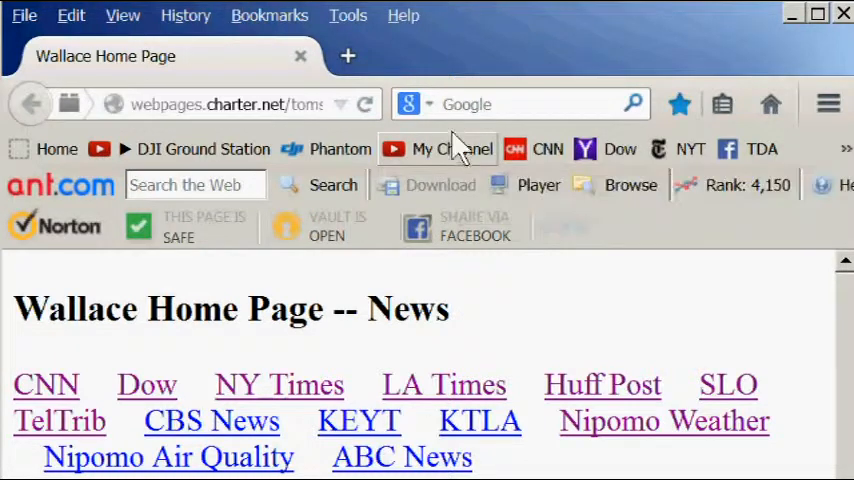
pyautogui.click(123, 15)
pyautogui.moveTo(158, 44)
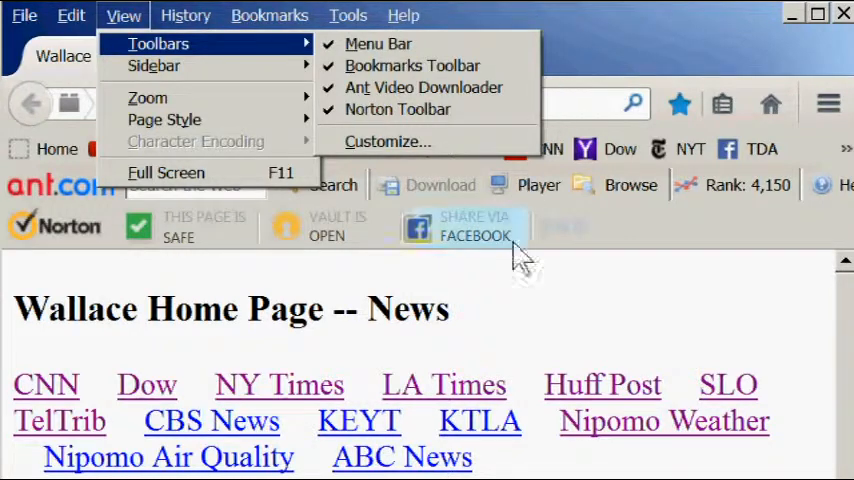
pyautogui.click(606, 290)
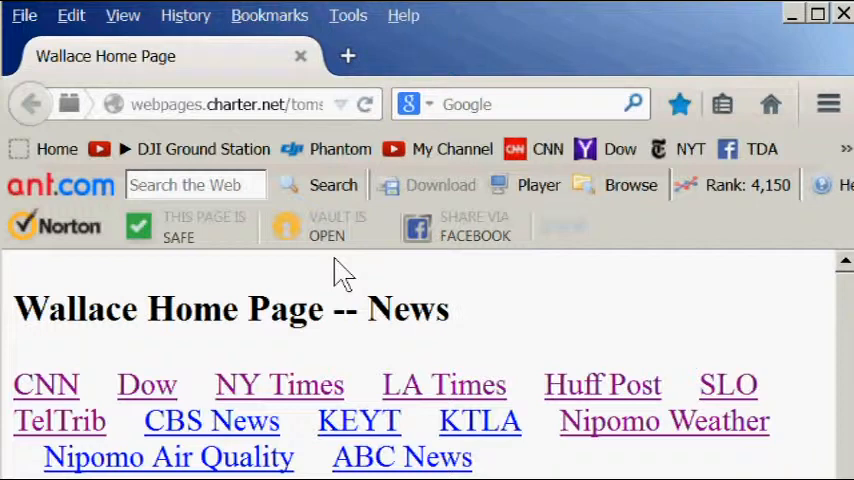
pyautogui.click(130, 17)
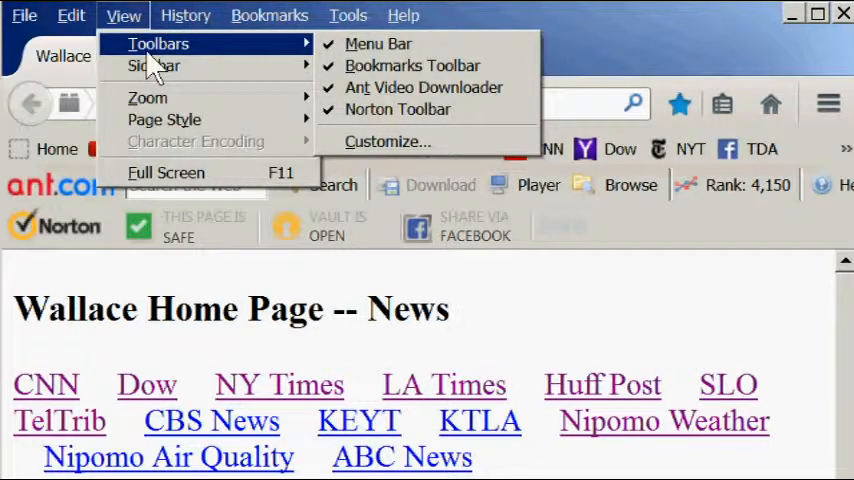
pyautogui.moveTo(154, 66)
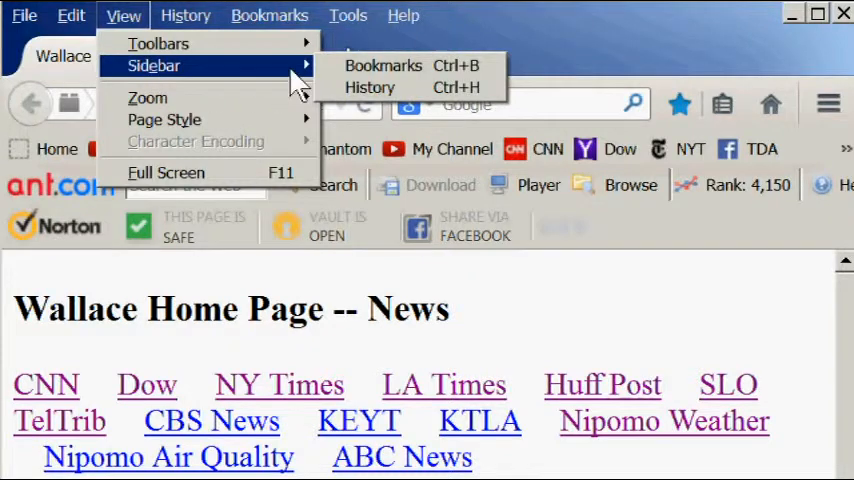
# Show the Bookmarks sidebar, close it, and bring up the View > Zoom options
pyautogui.click(393, 68)
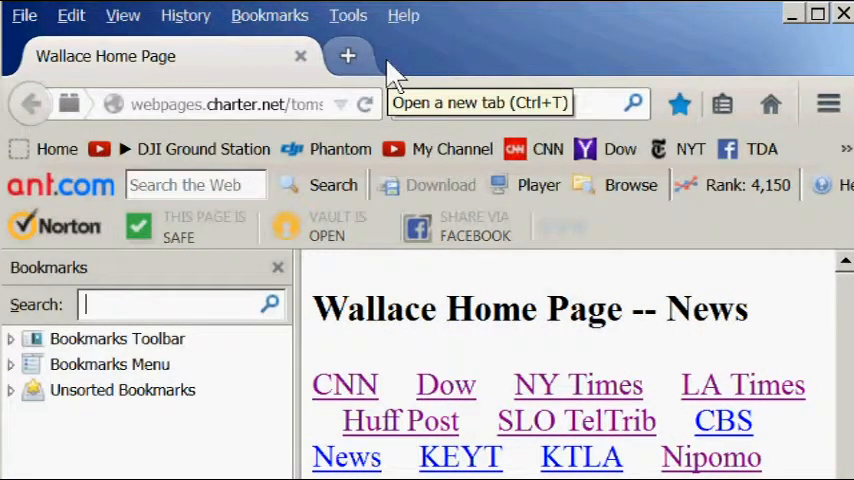
pyautogui.click(278, 267)
pyautogui.click(123, 15)
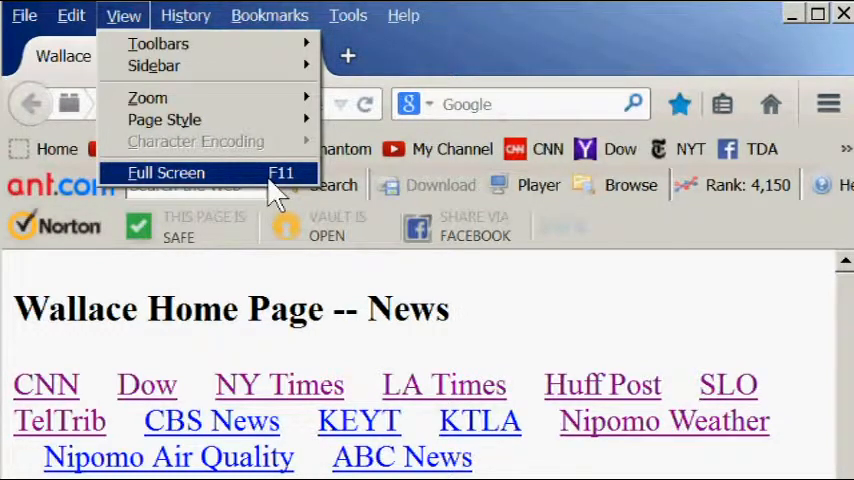
# Dismiss the View menu without changing any viewing option
pyautogui.click(776, 289)
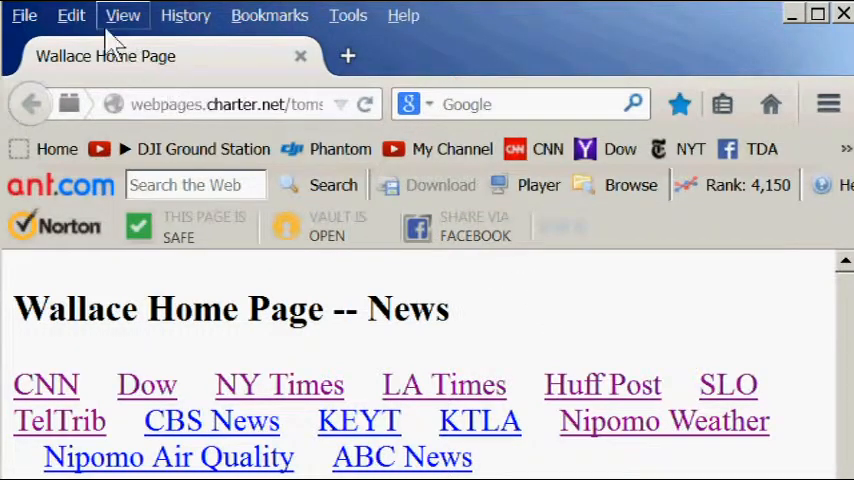
# Browse the View and History menus, then close them from the title bar
pyautogui.click(137, 22)
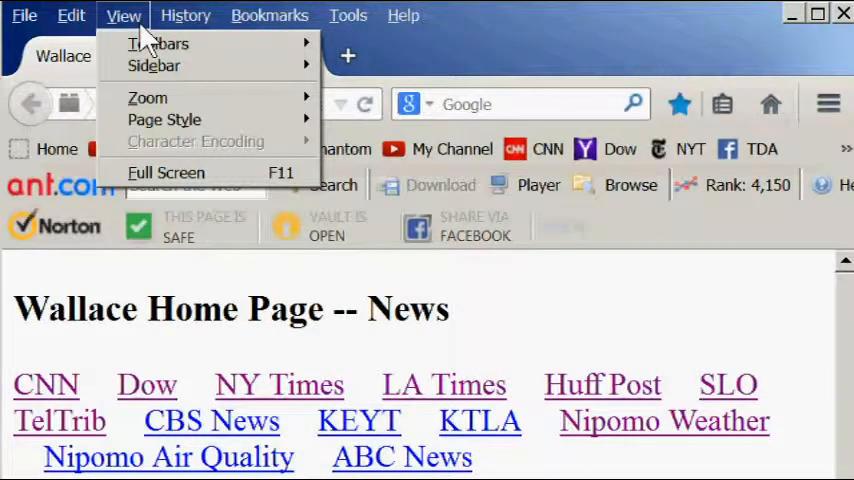
pyautogui.moveTo(186, 16)
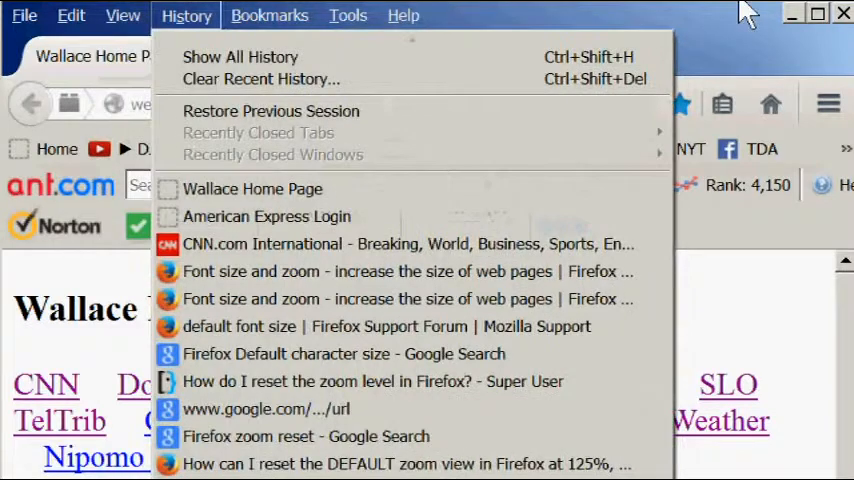
pyautogui.click(735, 12)
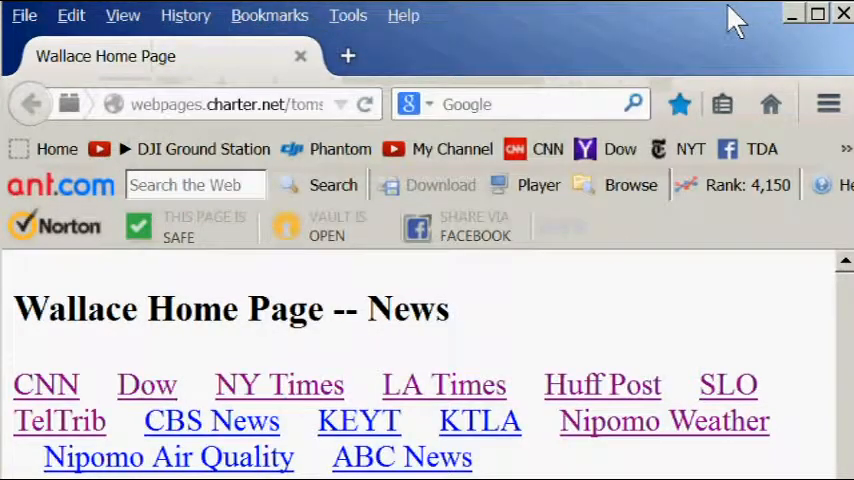